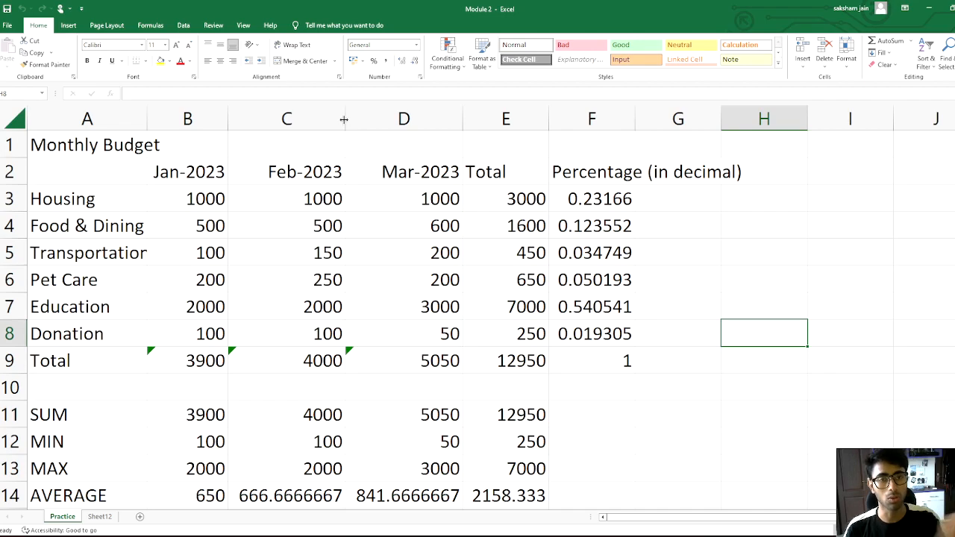
Manually widen column C of the budget table and open the date in C2 for inspection.
left_click_drag(344, 119, 381, 121)
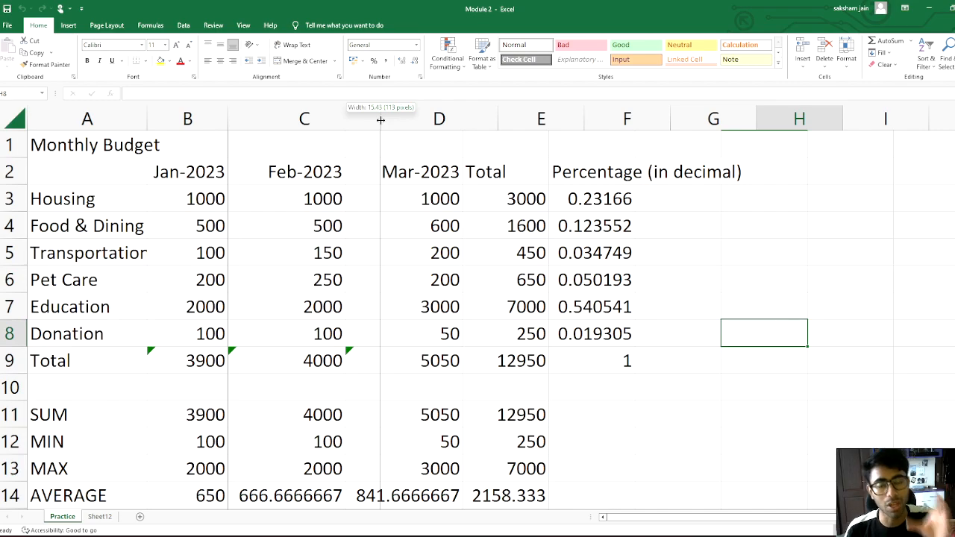
mouse_move(381, 119)
left_mouse_down()
mouse_move(292, 128)
mouse_move(433, 124)
mouse_move(301, 131)
mouse_move(371, 124)
left_mouse_up()
left_click(329, 172)
double_click(329, 171)
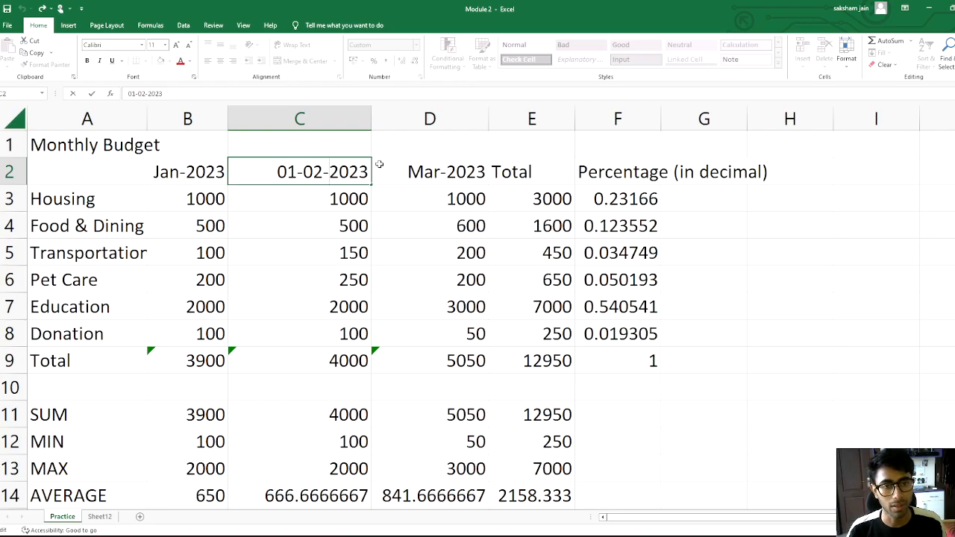
left_click(350, 142)
Narrow column C until its date header no longer fits, then widen it enough to show Feb-2023.
left_click_drag(371, 118, 282, 151)
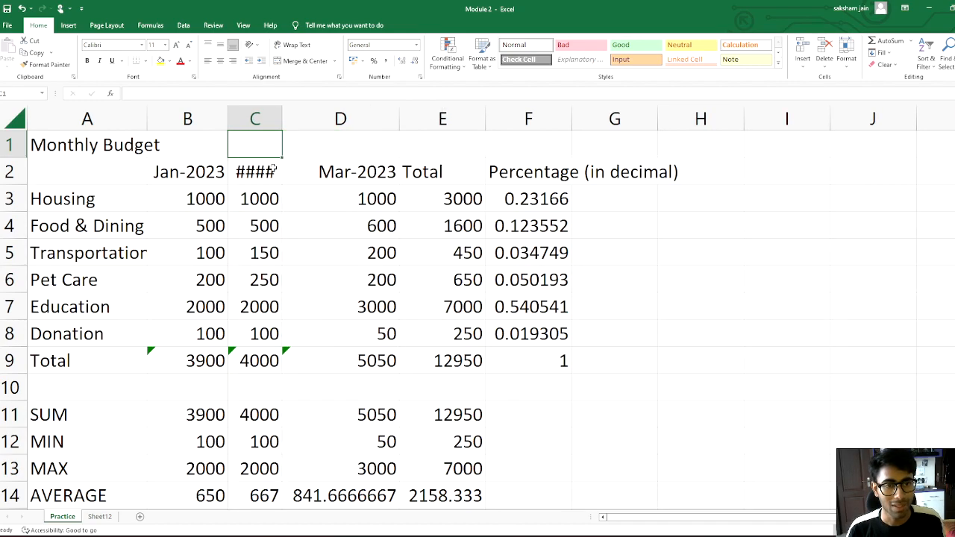
left_click(270, 171)
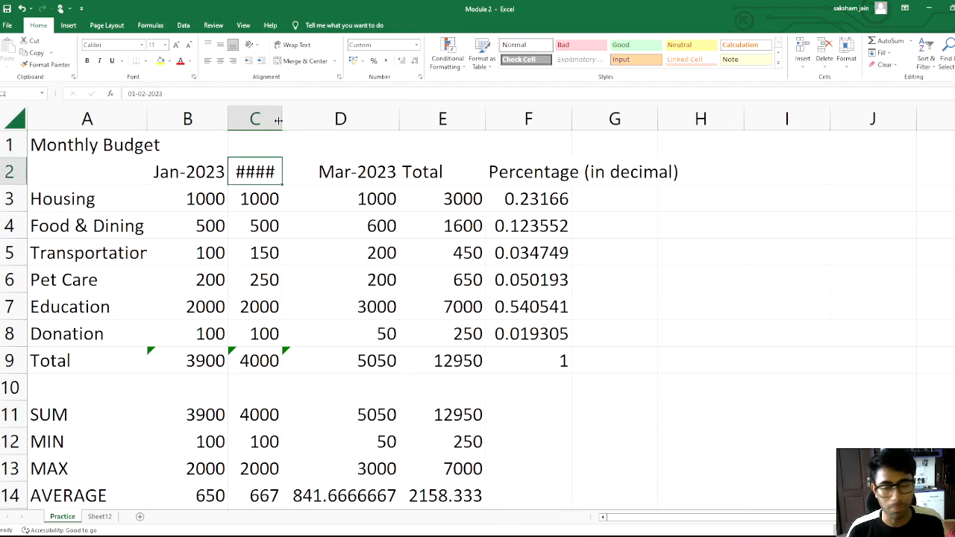
left_click_drag(293, 118, 361, 118)
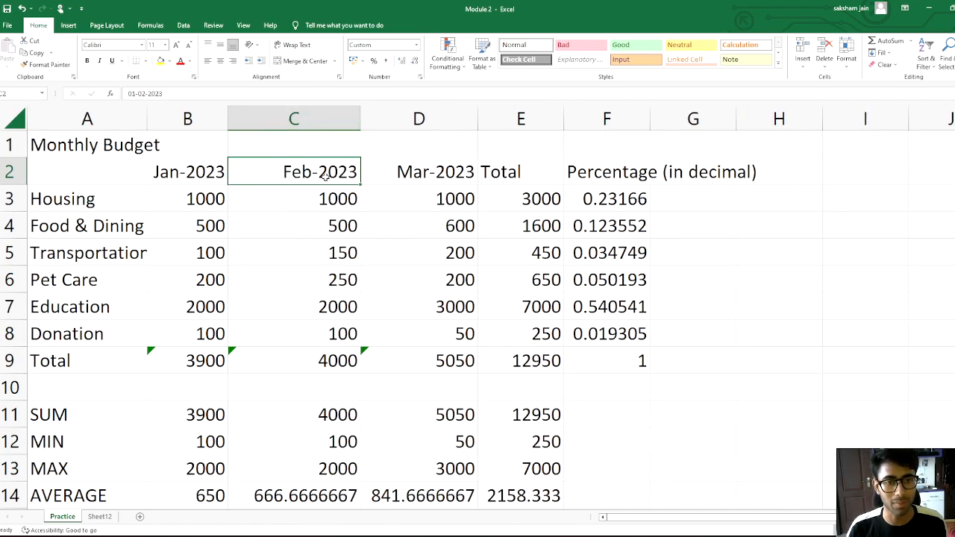
left_click_drag(359, 119, 334, 119)
left_click(353, 174)
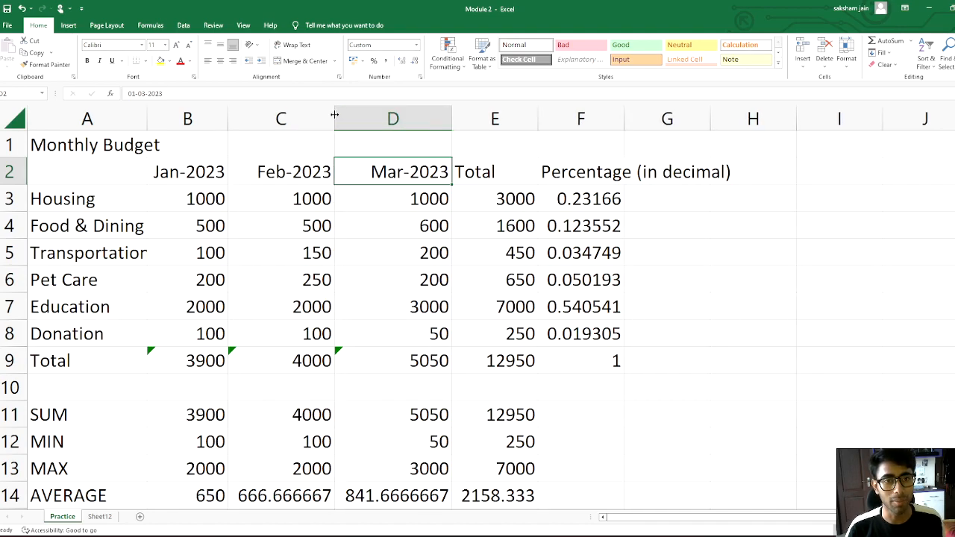
AutoFit column C to its longest entry and inspect the AVERAGE formula in C14.
double_click(335, 114)
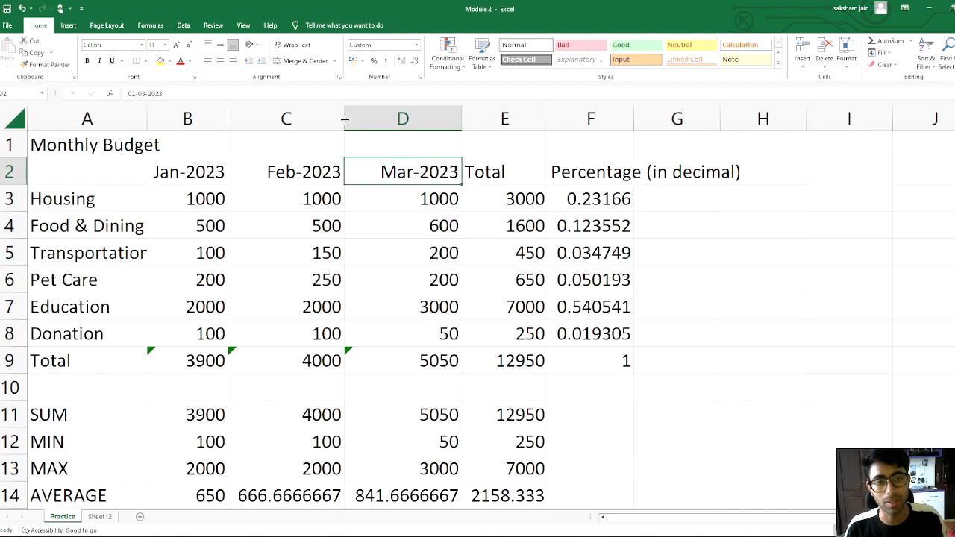
left_click(299, 115)
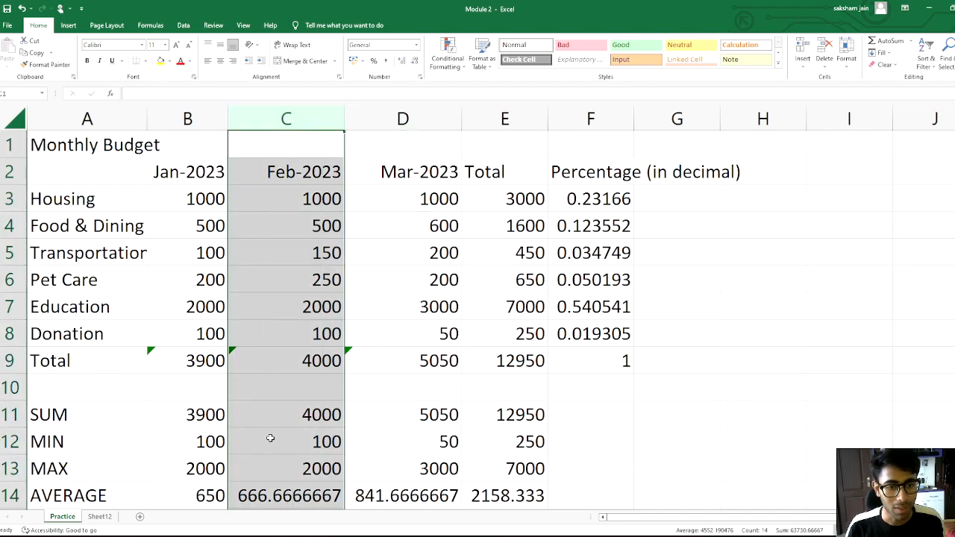
left_click(281, 497)
double_click(284, 495)
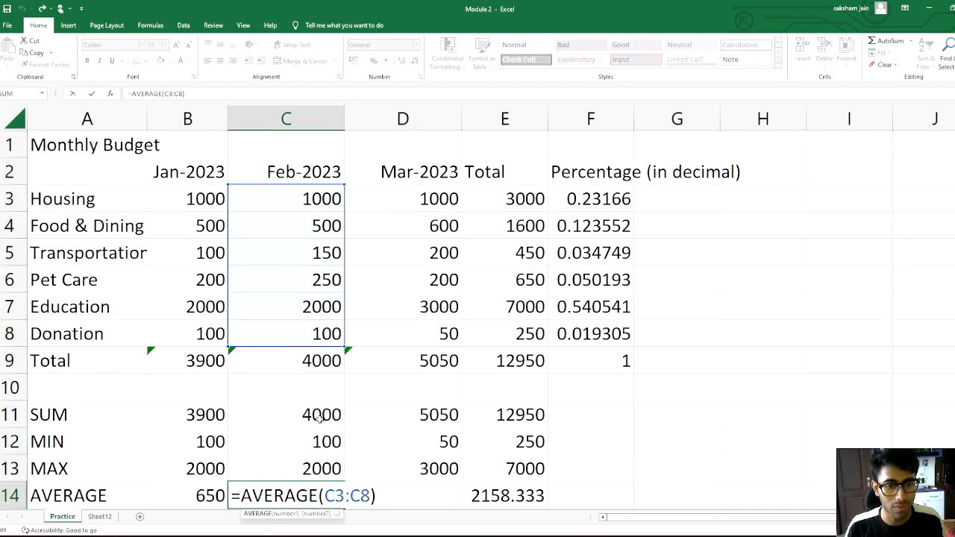
left_click(291, 119)
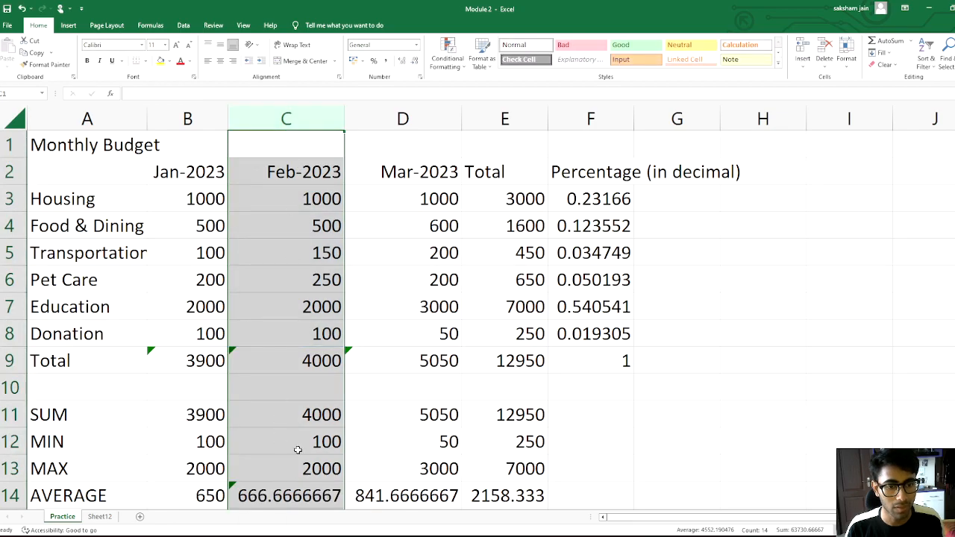
left_click(276, 498)
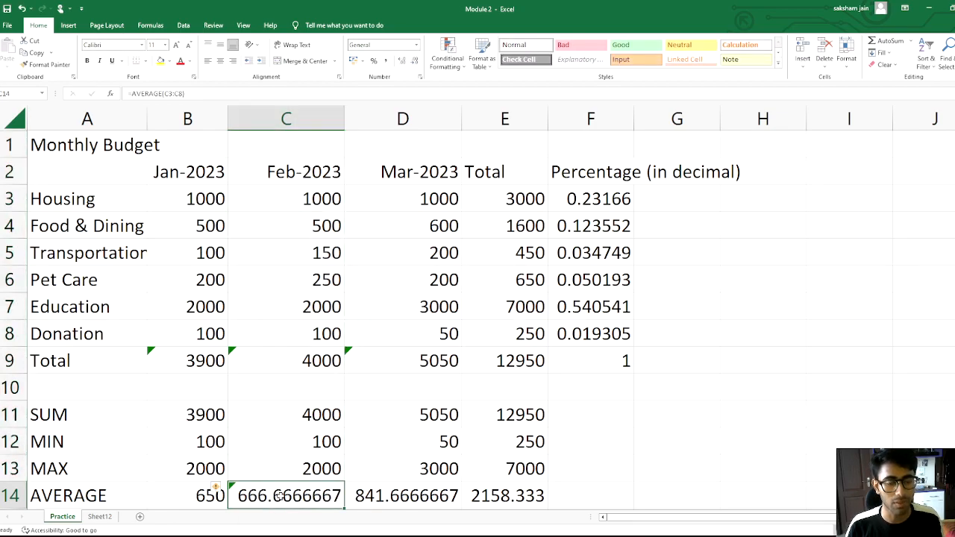
left_click_drag(343, 119, 344, 120)
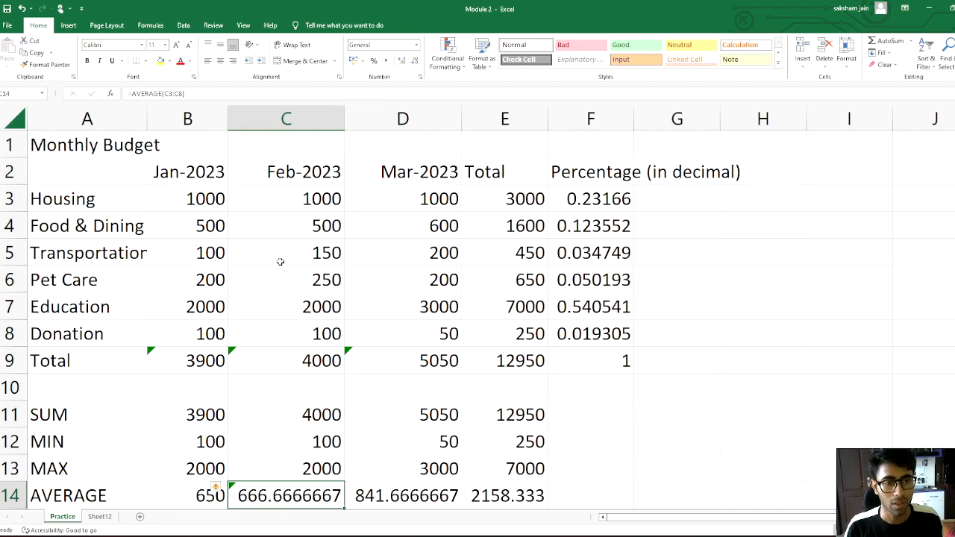
Enter the sample texts d, ad, gr, we, era, aed and fe in cells I2, I3, I5, I7, I8, I10 and I11.
left_click(839, 419)
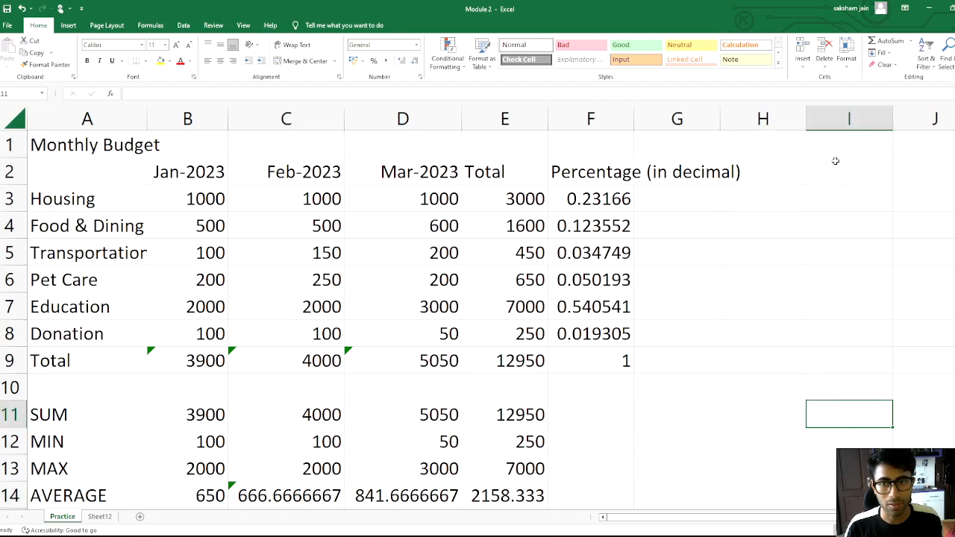
left_click(835, 186)
left_click(835, 168)
type("d")
left_click(828, 202)
type("ad")
left_click(823, 241)
type("gr")
left_click(831, 303)
type("we")
left_click(841, 332)
type("era")
left_click(842, 388)
type("aed")
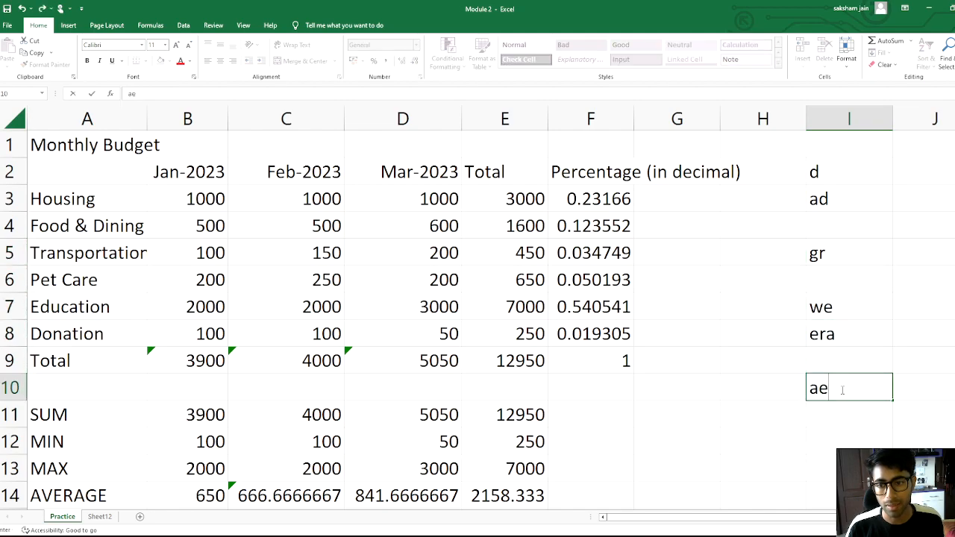
left_click(832, 416)
type("fe")
left_click(837, 441)
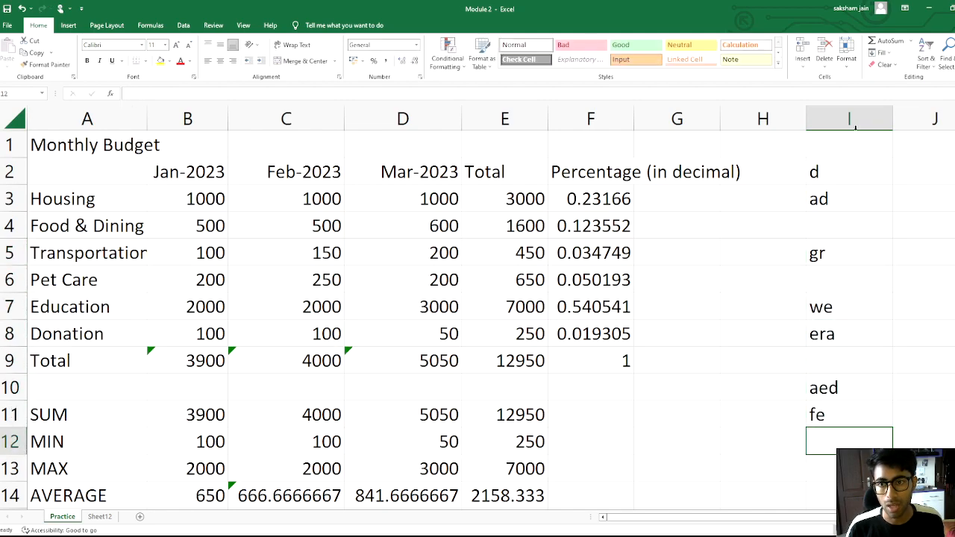
AutoFit column I to the sample texts, then clear those texts from the column.
double_click(893, 118)
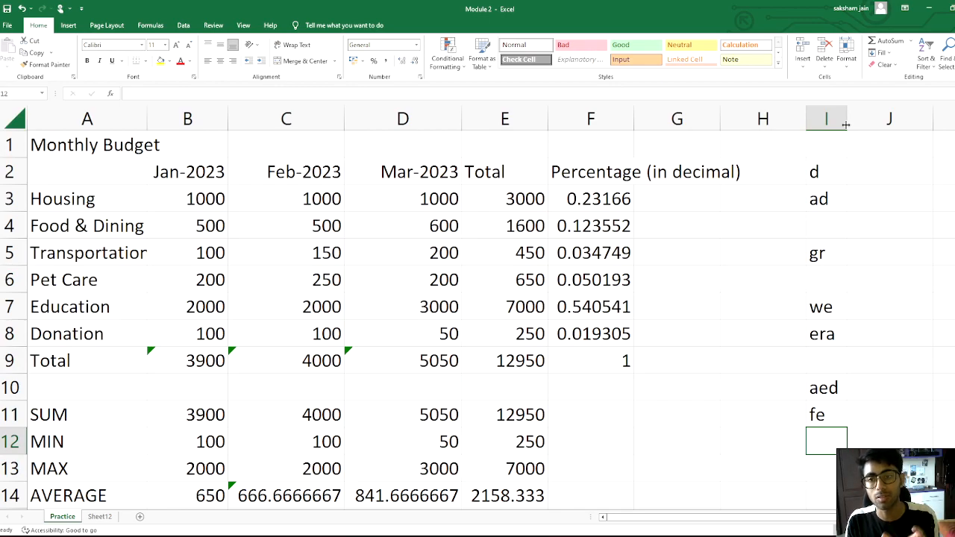
left_click(831, 394)
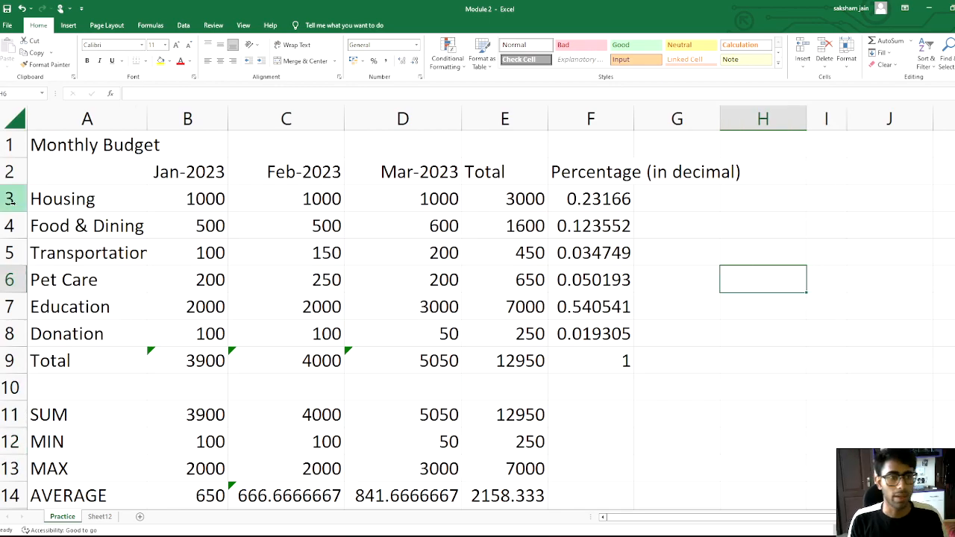
Increase the height of the Housing row, then AutoFit the row height to its contents.
left_click_drag(13, 212, 12, 265)
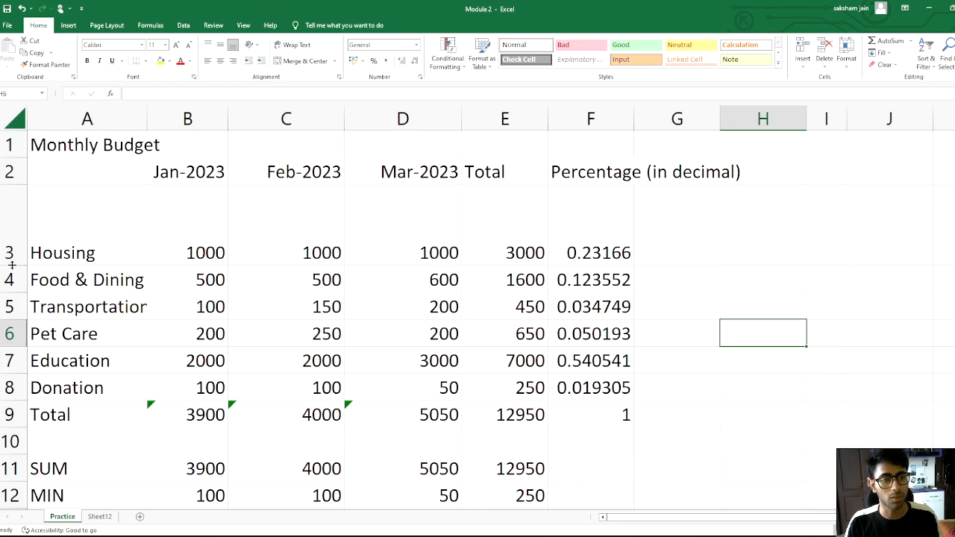
double_click(12, 265)
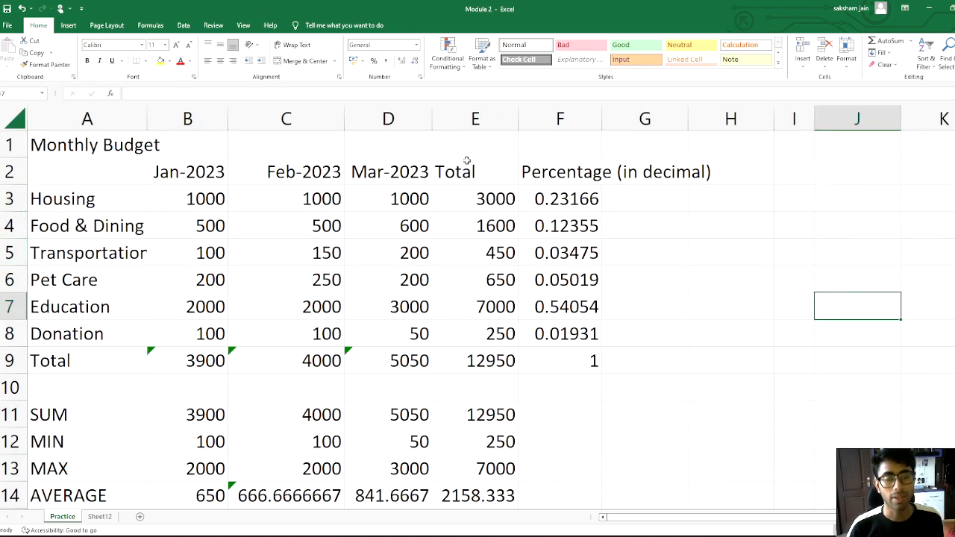
Select columns C through G and AutoFit their widths together.
left_click(606, 277)
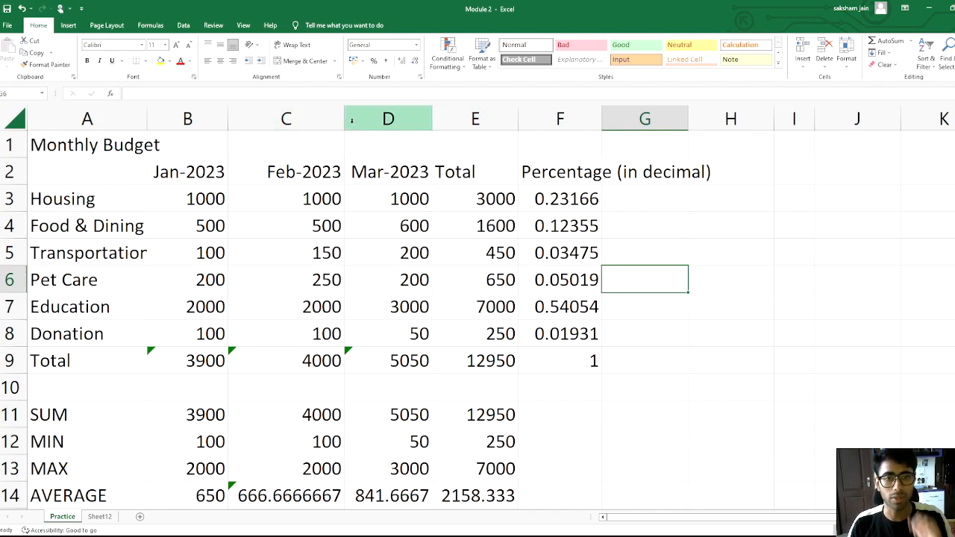
left_click_drag(312, 126, 623, 118)
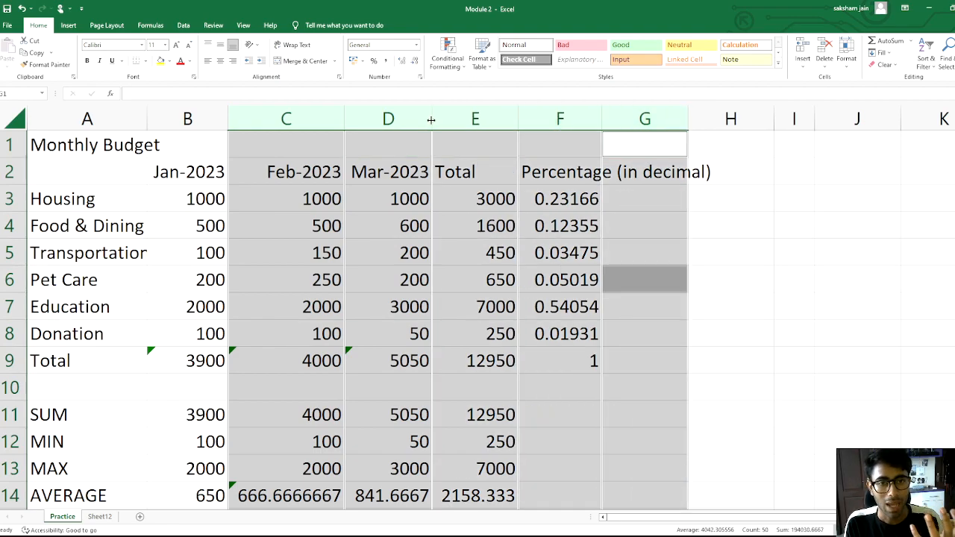
double_click(433, 119)
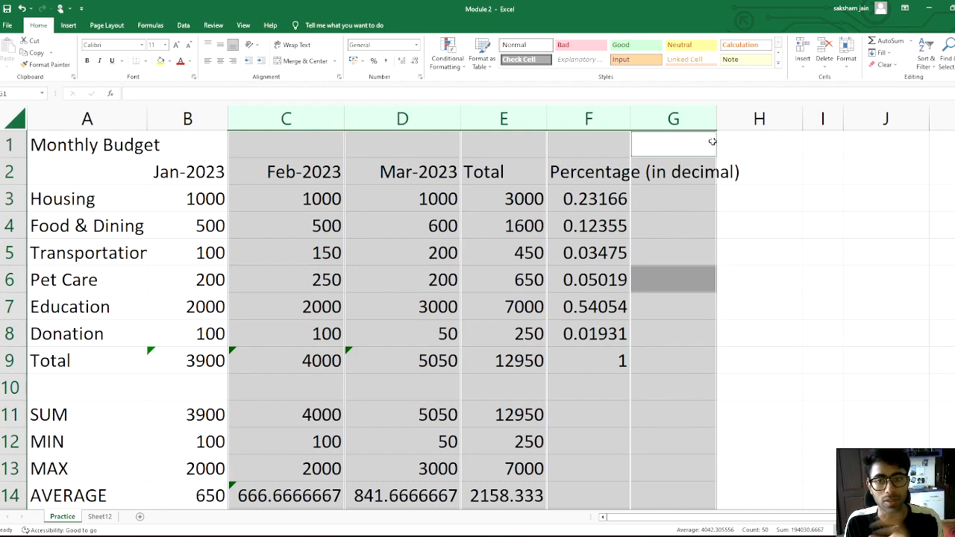
left_click(767, 200)
Increase the heights of rows 3, 4, 5 and 7, select rows 3 to 7 and try to AutoFit them together.
left_click_drag(12, 212, 15, 404)
left_click(6, 209, "ctrl")
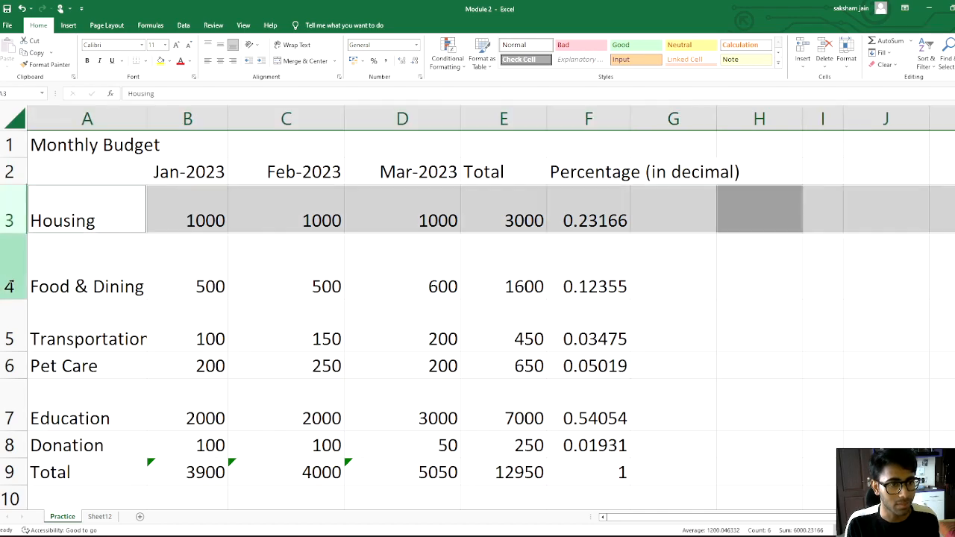
left_click(9, 269, "ctrl")
left_click(9, 328, "ctrl")
left_click(9, 365, "ctrl")
left_click(9, 410, "ctrl")
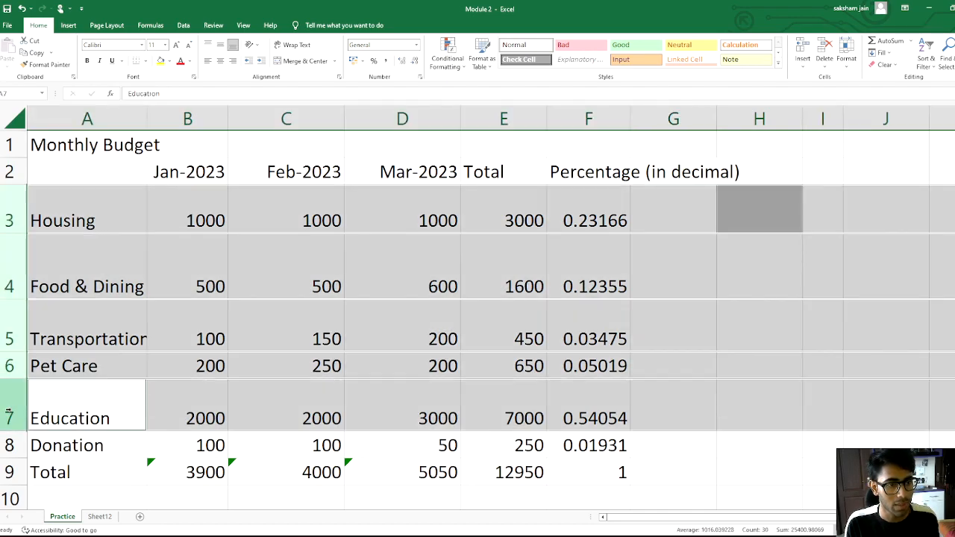
double_click(10, 300)
Extend the selection to rows 1 through 8 and AutoFit all their heights together.
left_click(10, 231, "ctrl")
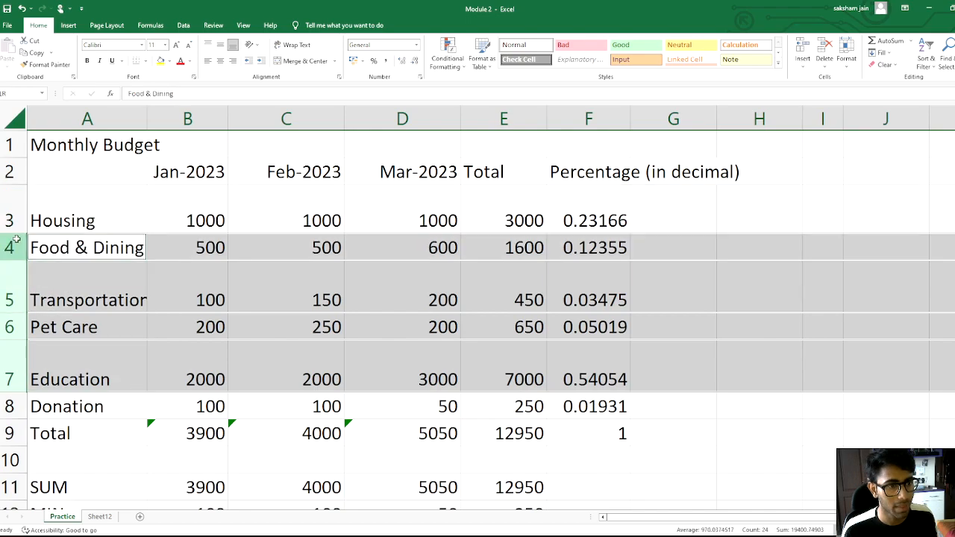
left_click(11, 394, "ctrl")
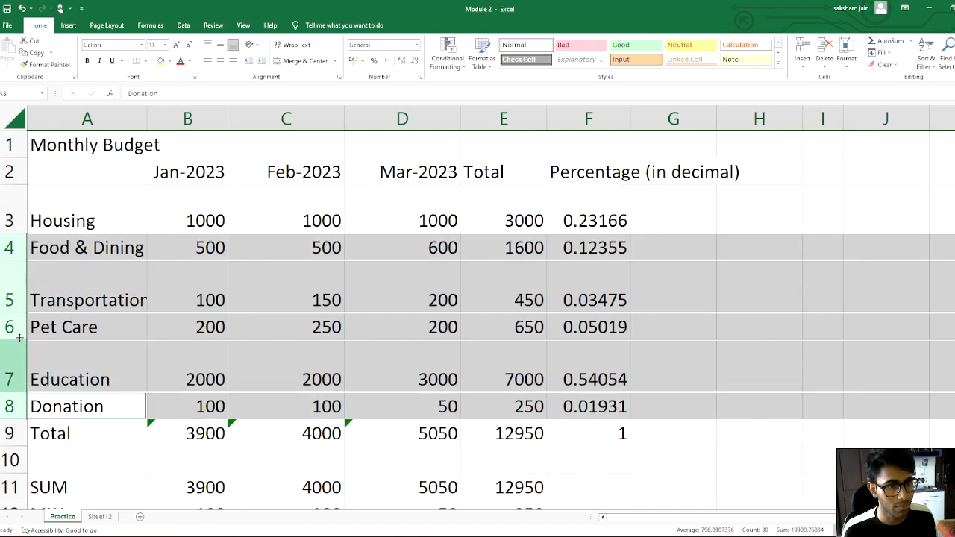
left_click(12, 215, "ctrl")
left_click(11, 172, "ctrl")
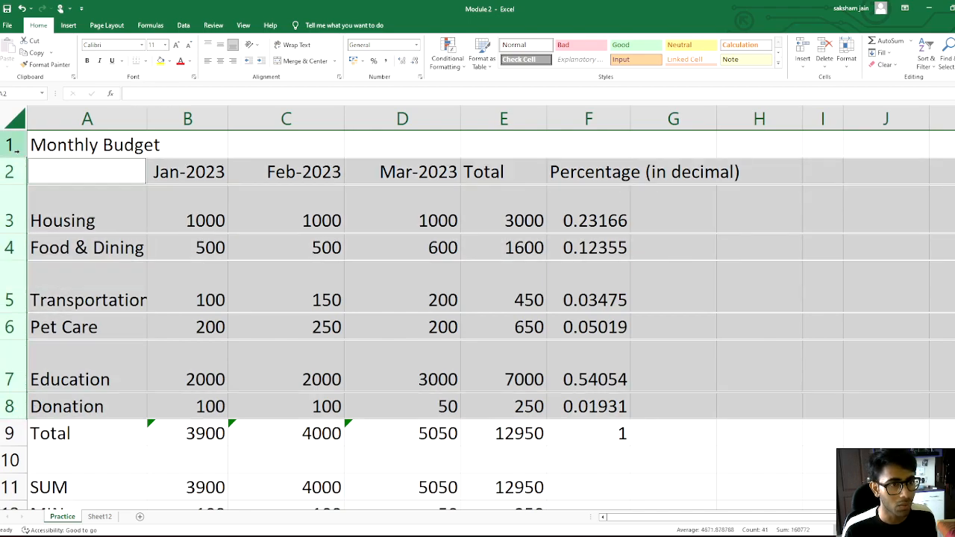
left_click(10, 145, "ctrl")
double_click(18, 394)
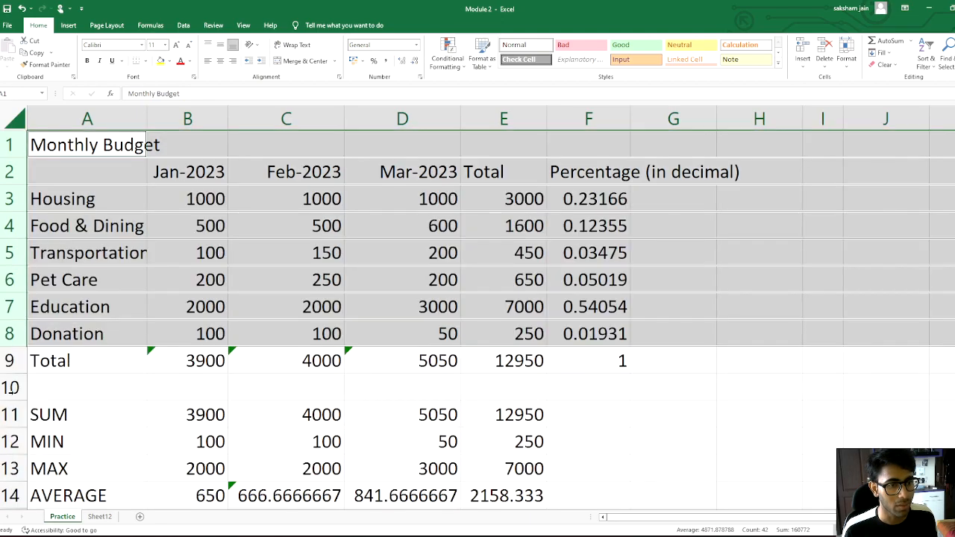
left_click(758, 363)
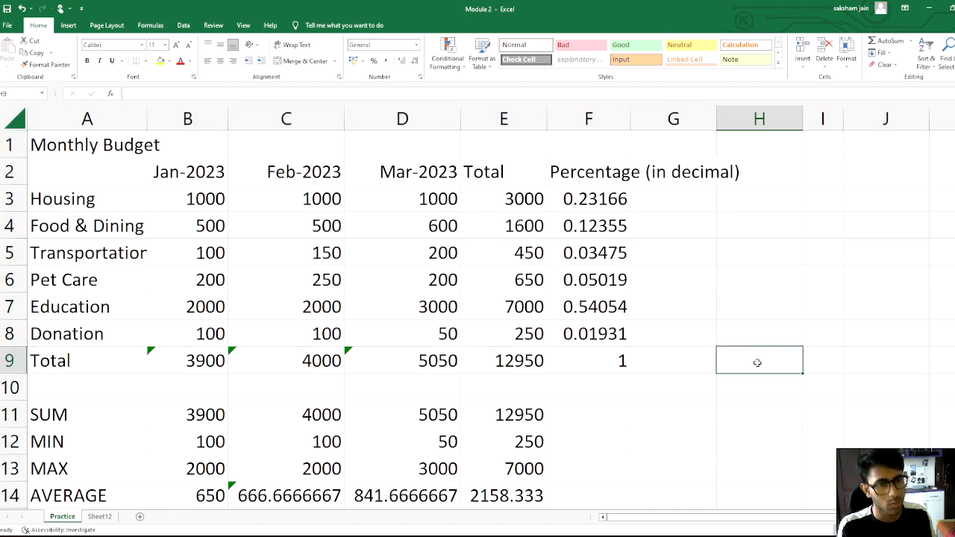